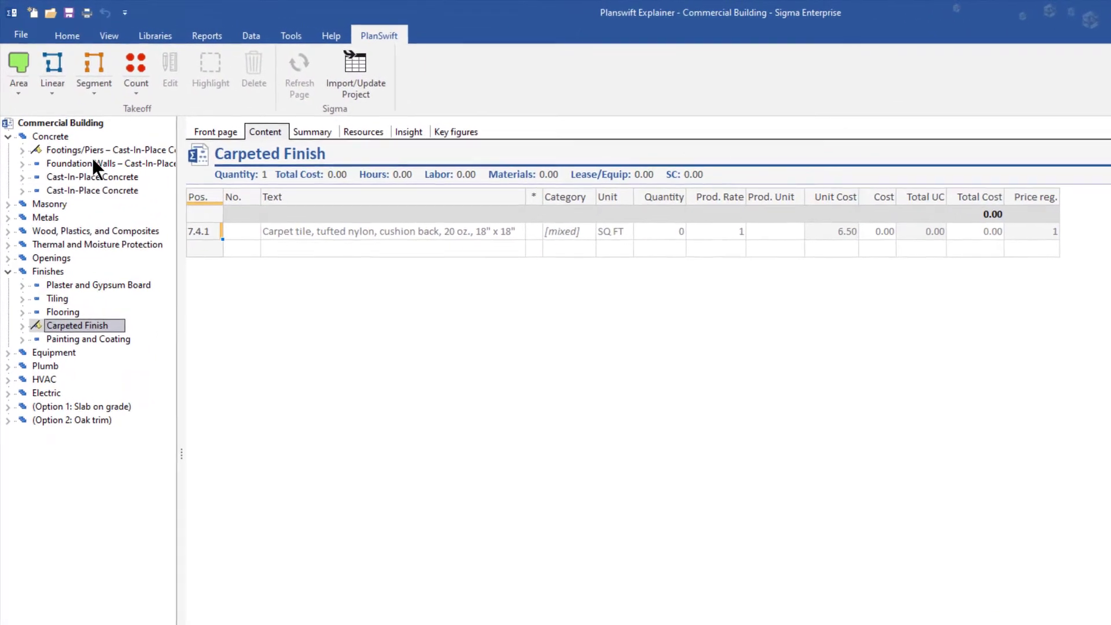
# Accept the carpet tile properties and trace the room's four corners into an 841.6 sq ft area.
pyautogui.click(17, 69)
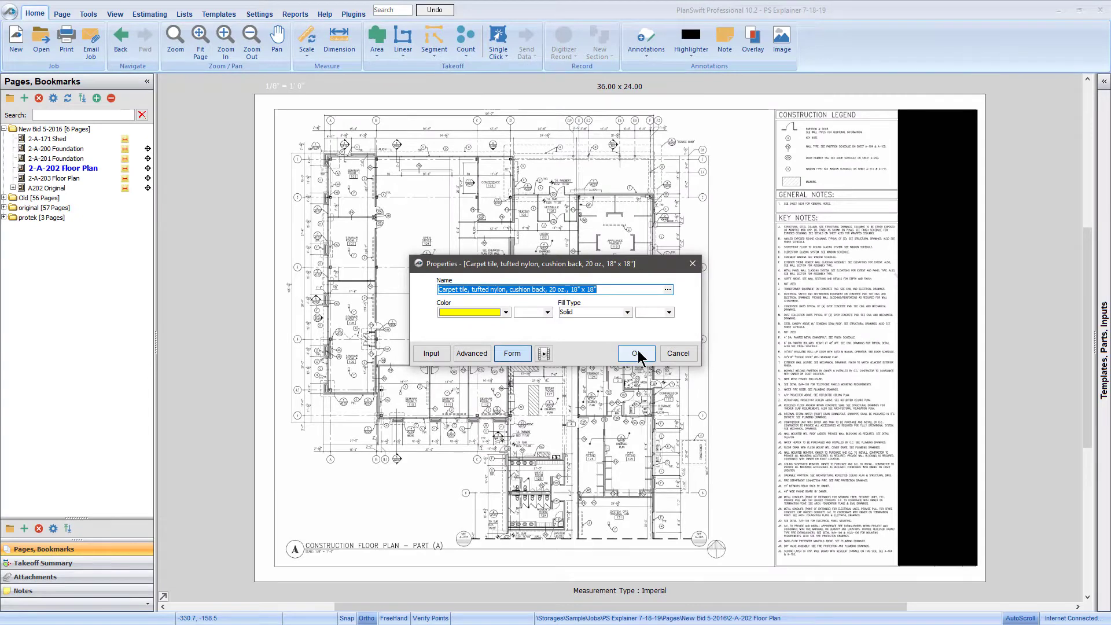
pyautogui.click(636, 353)
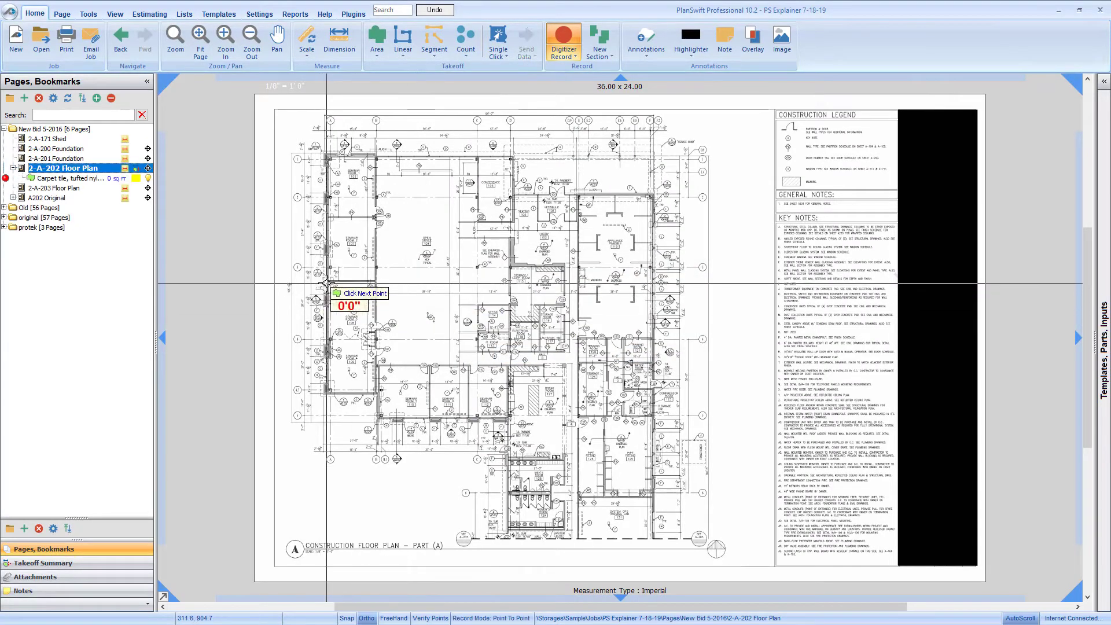
pyautogui.click(325, 282)
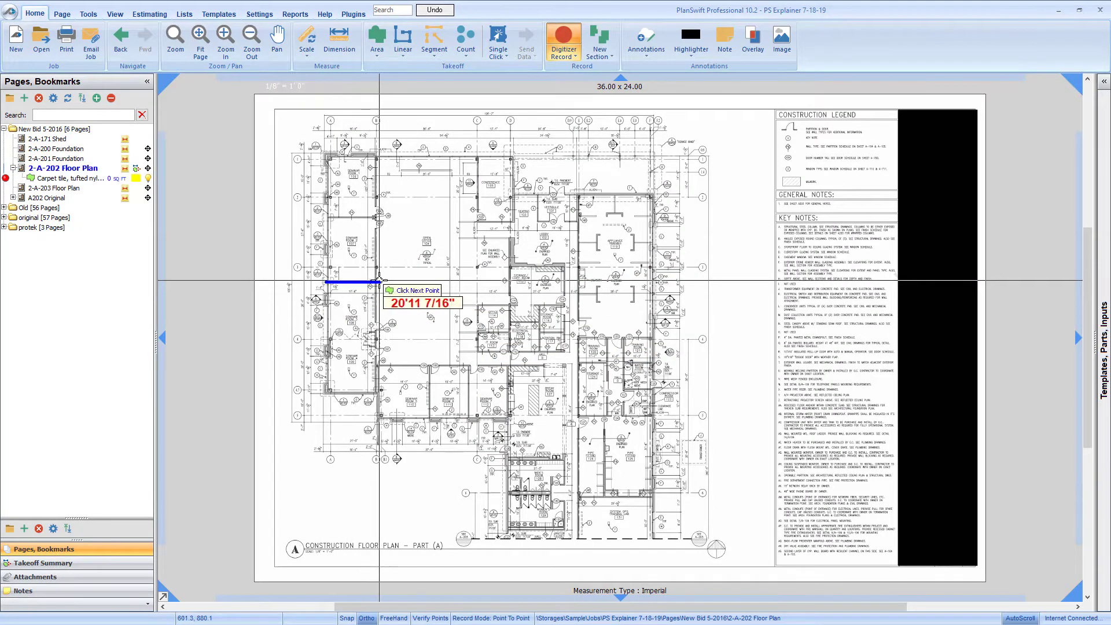
pyautogui.click(376, 284)
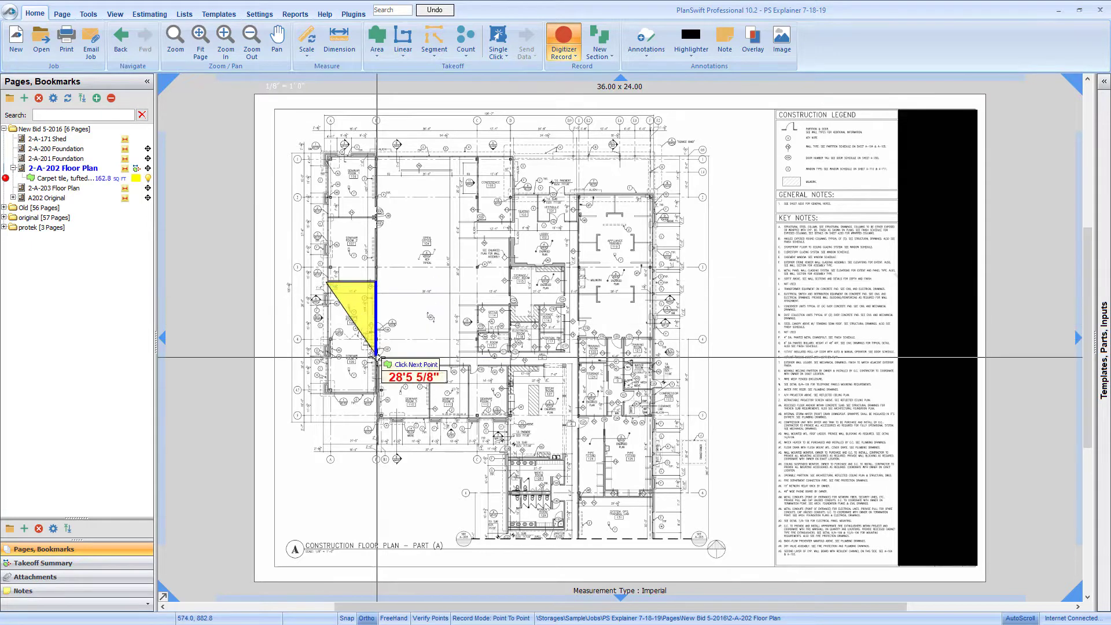
pyautogui.click(375, 393)
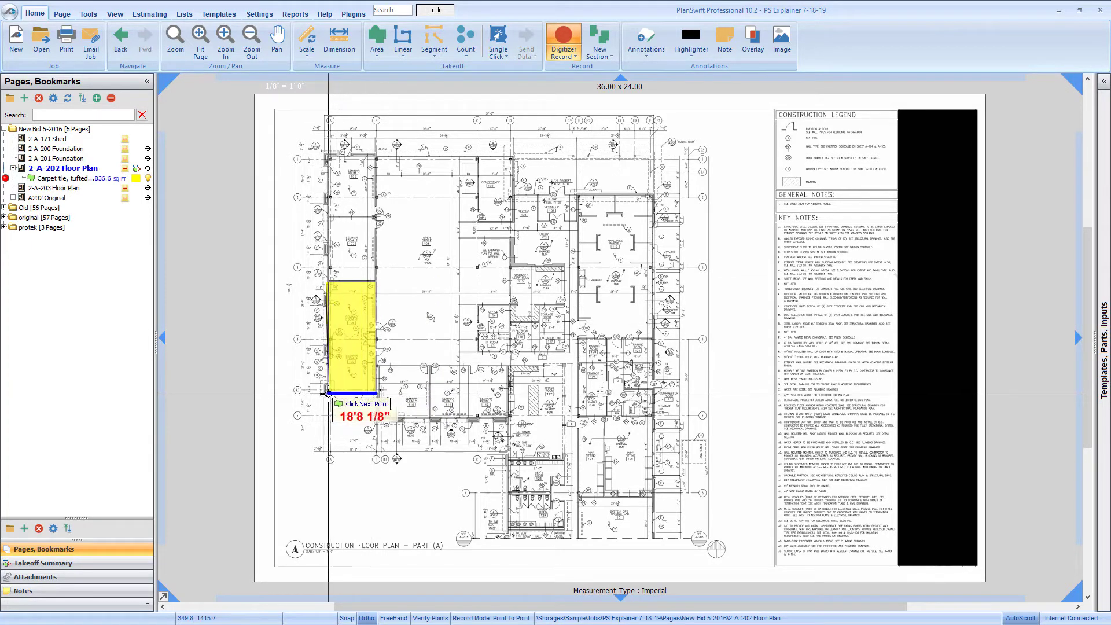
pyautogui.doubleClick(328, 395)
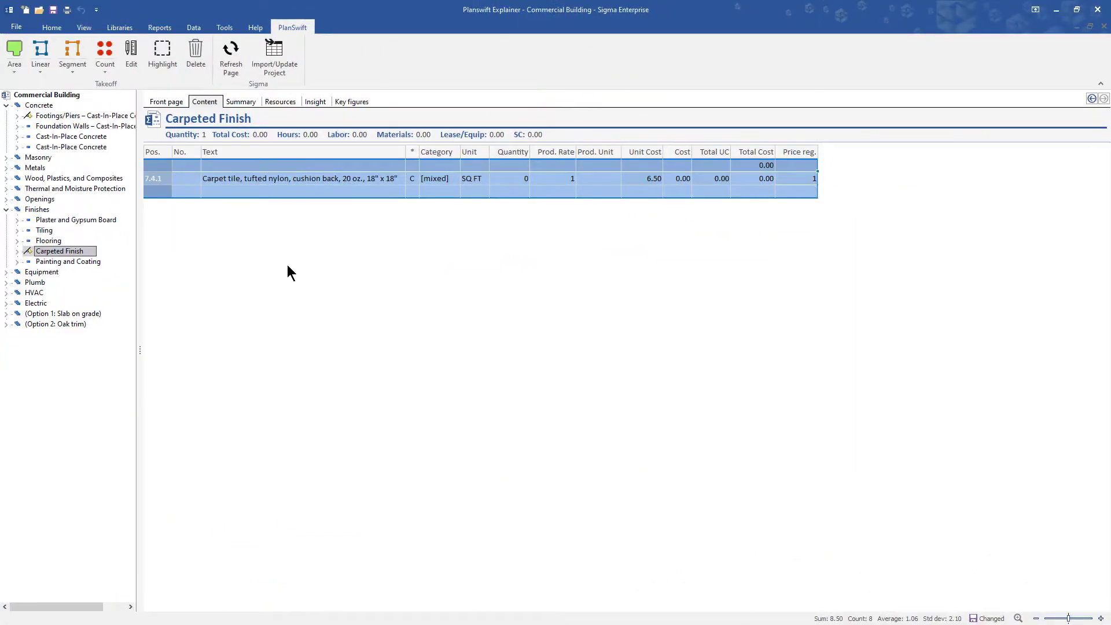
# Refresh the page so the carpet tile row shows 841.6 sq ft costing 5,470.40.
pyautogui.click(230, 57)
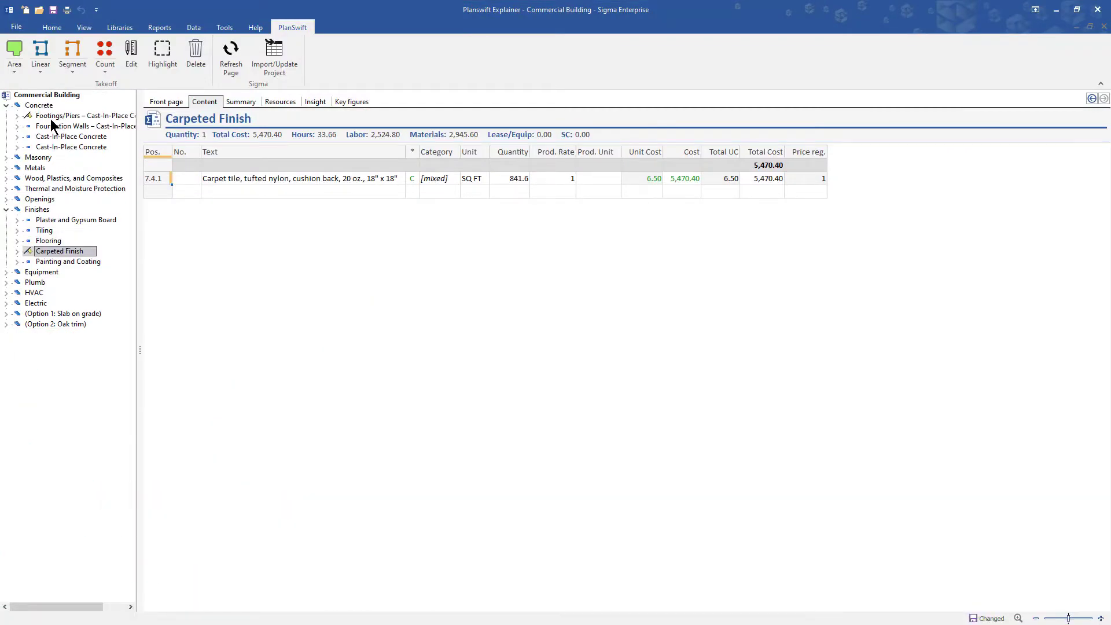
# In Footings/Piers, start a Linear Cubic Yards takeoff and select Wall Height to set it to 1.5 ft.
pyautogui.click(50, 117)
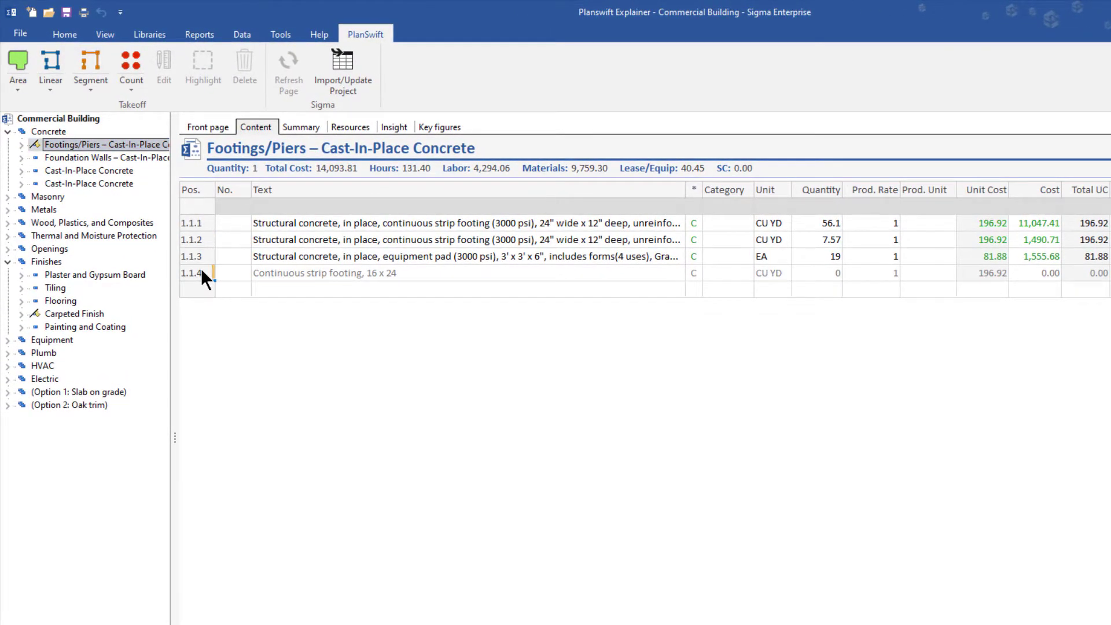
pyautogui.click(47, 85)
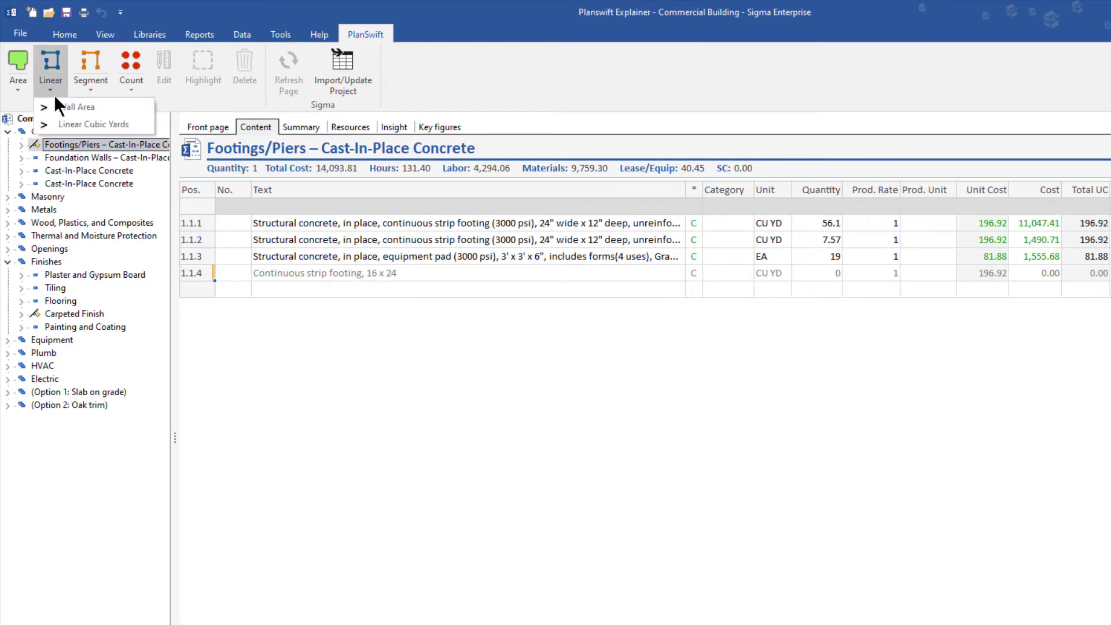
pyautogui.click(71, 124)
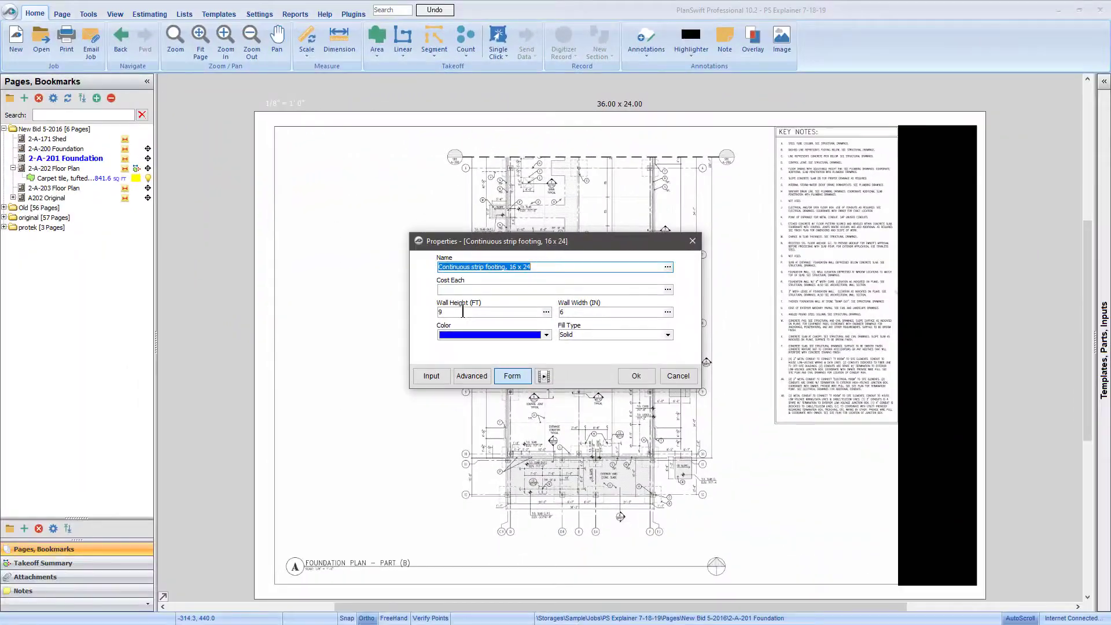
pyautogui.doubleClick(463, 311)
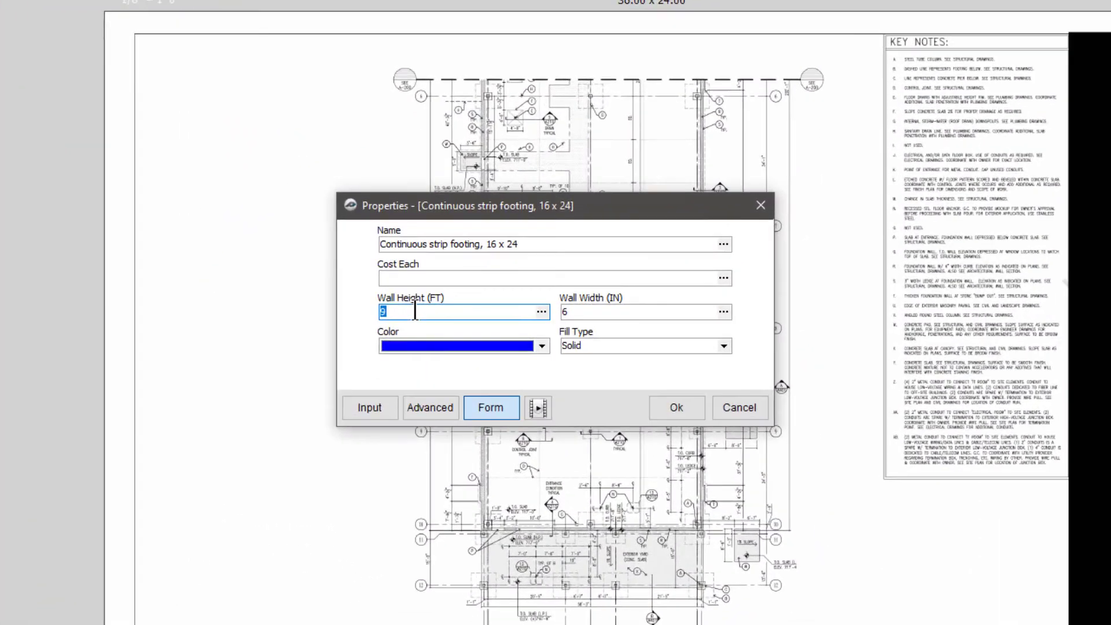
pyautogui.write('1.')
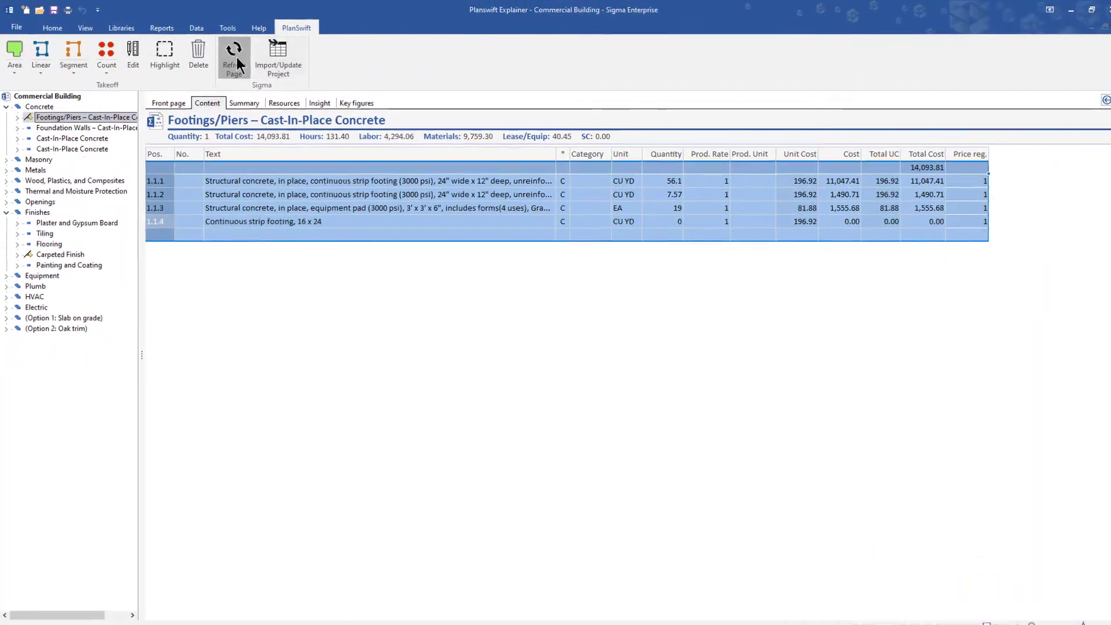
# Refresh the page so row 1.1.4 strip footing shows 9.9 cubic yards costing 1,949.54.
pyautogui.click(281, 75)
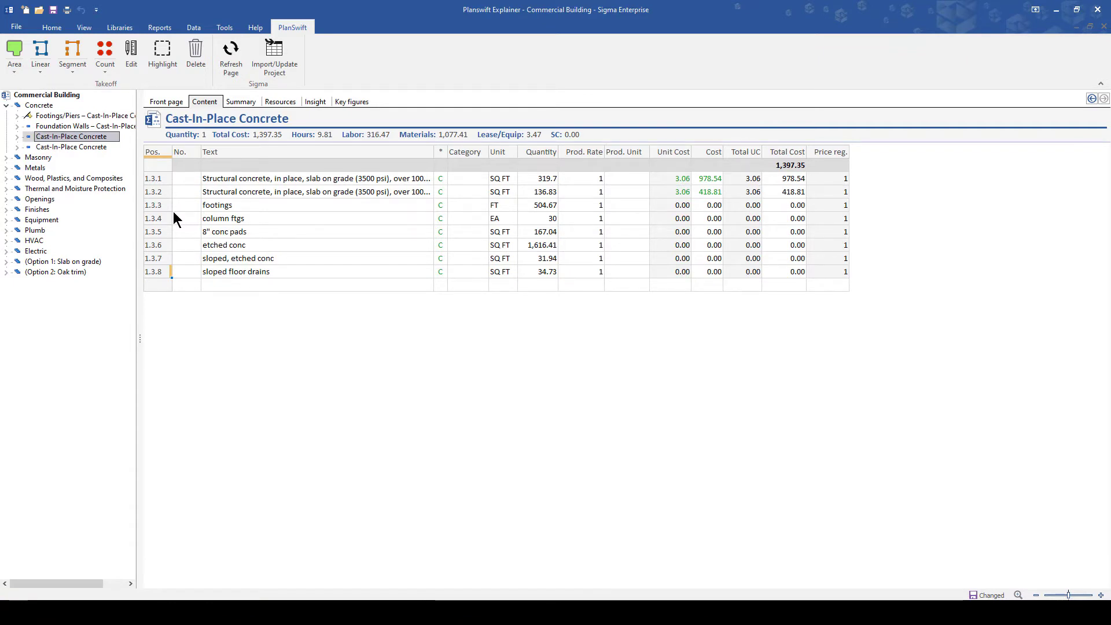
# Highlight the item on 2-A-201 and drag the strip footing's left endpoint to reach 11.9 cubic yards.
pyautogui.click(157, 233)
pyautogui.click(162, 56)
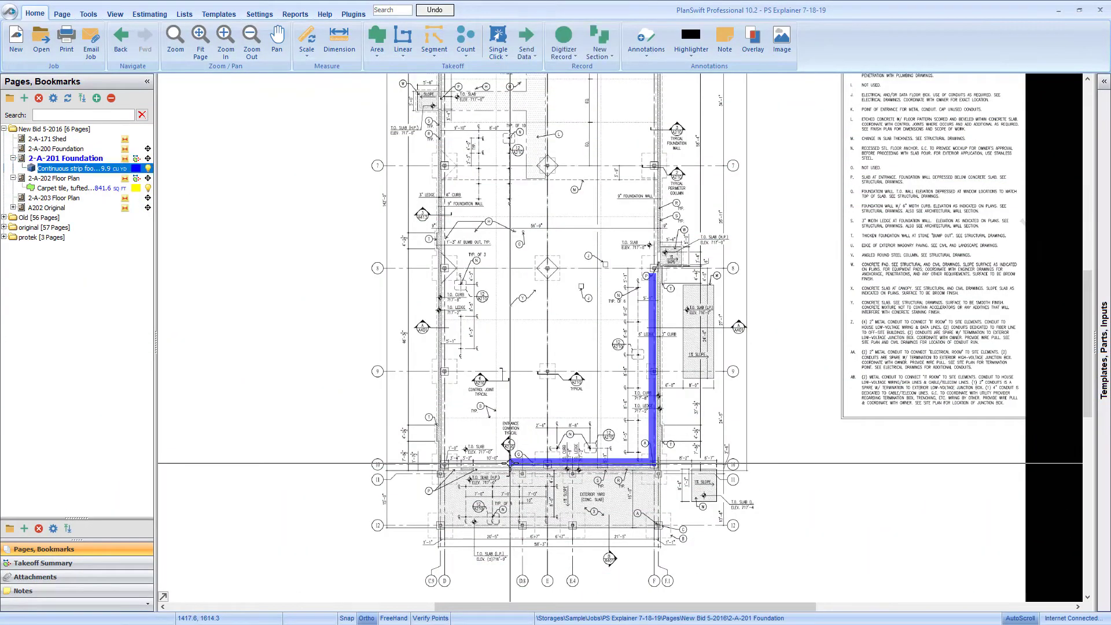
pyautogui.click(509, 464)
pyautogui.moveTo(509, 464); pyautogui.dragTo(441, 464)
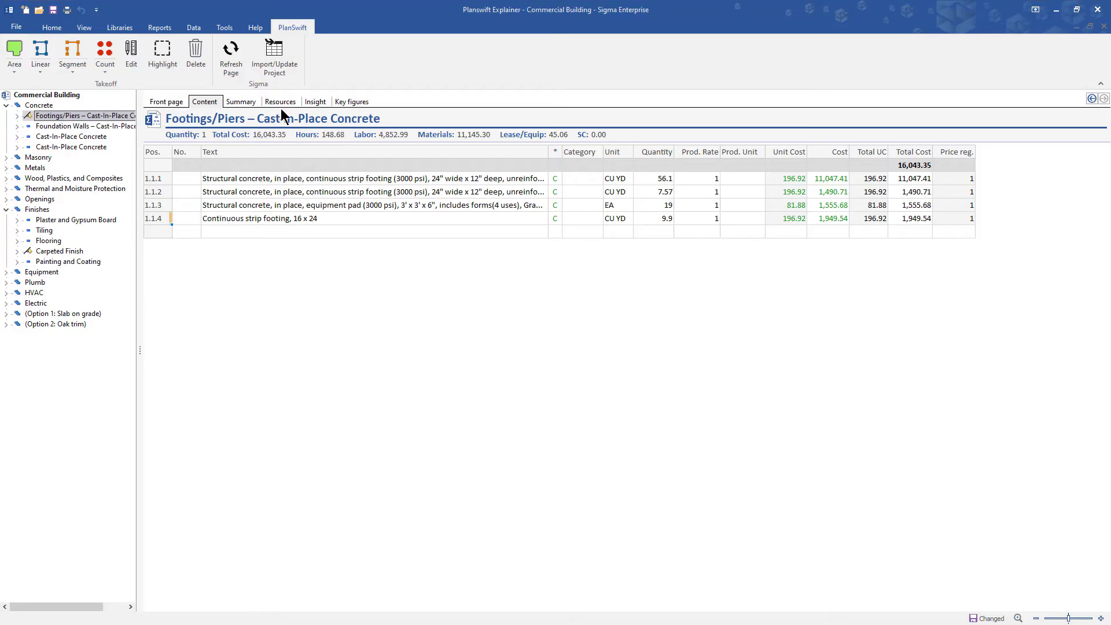
# Refresh the footing row to 11.91 cubic yards costing 2,345.36, then select Carpeted Finish.
pyautogui.click(233, 74)
pyautogui.click(43, 250)
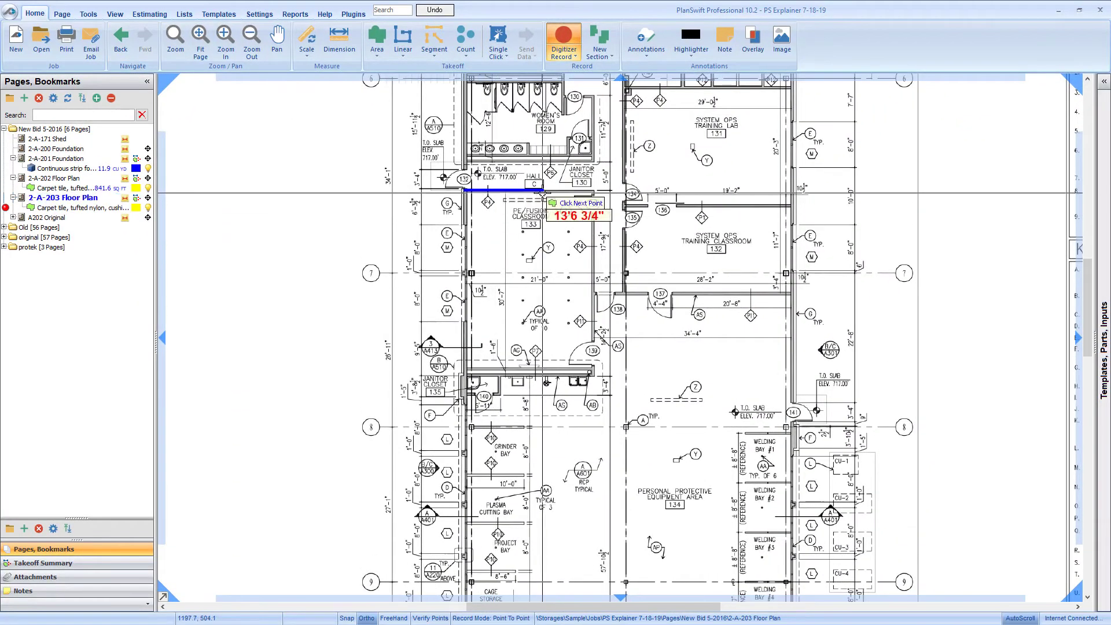
# Fix the remaining room corners for a second carpet tile area of about 668.6 sq ft on 2-A-203.
pyautogui.click(595, 191)
pyautogui.click(591, 366)
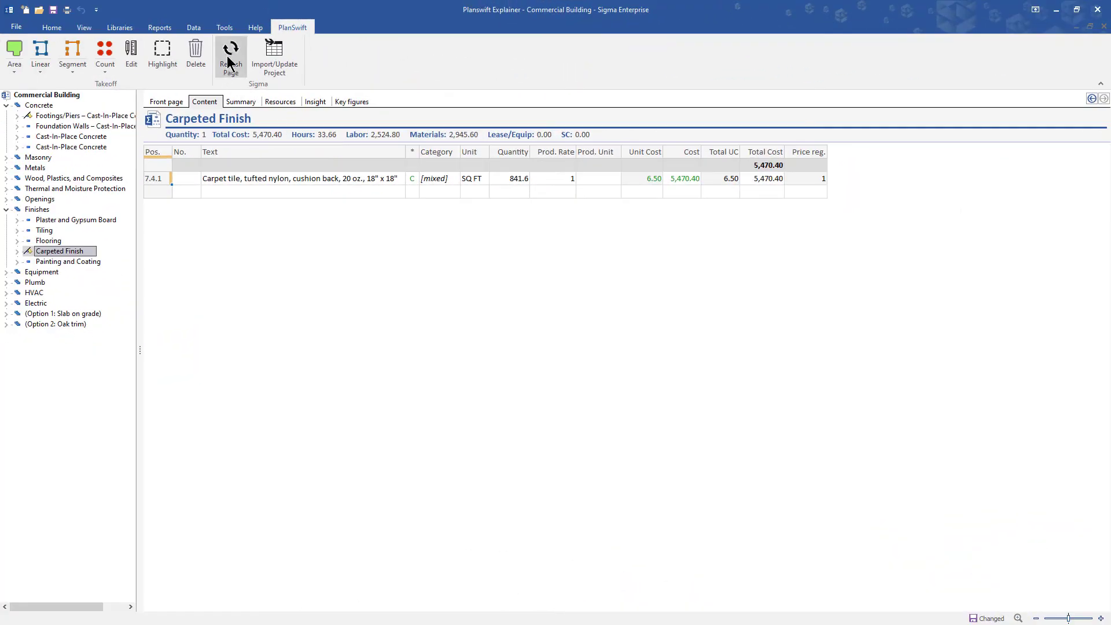
# Refresh the page so the carpet tile row shows 1,510.19 sq ft costing 9,816.24.
pyautogui.click(228, 63)
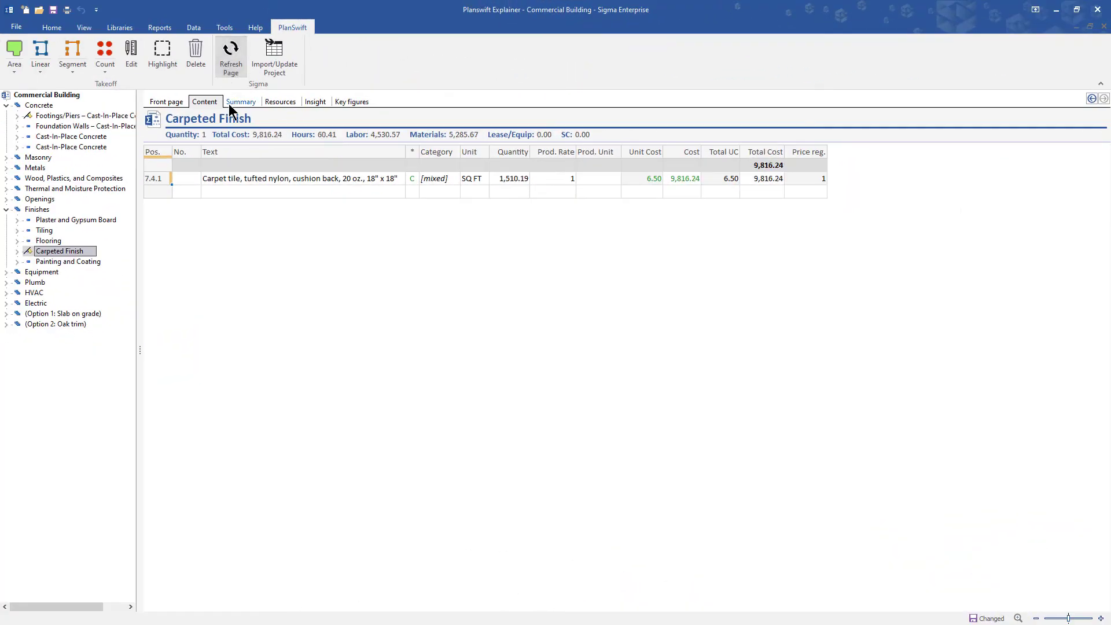